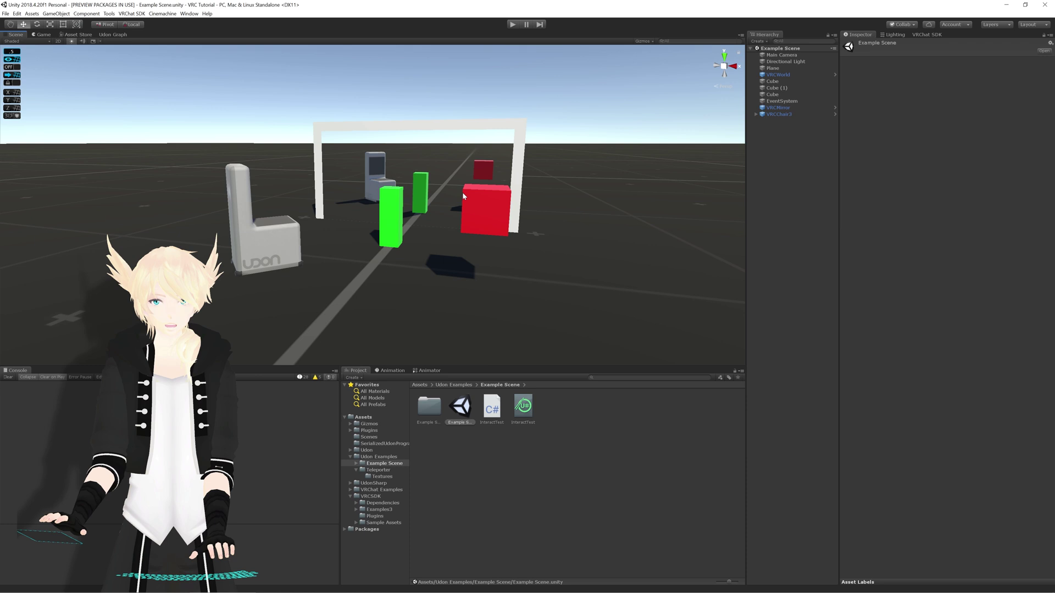
- Inspect the green block, the red cube, the Udon chair and the mirror in the example scene
{"action": "left_click_drag", "start_coordinate": [462, 196], "coordinate": [391, 194], "text": "alt"}
{"action": "scroll", "coordinate": [417, 225], "scroll_direction": "up", "scroll_amount": 3, "text": "alt"}
{"action": "left_click", "coordinate": [401, 209]}
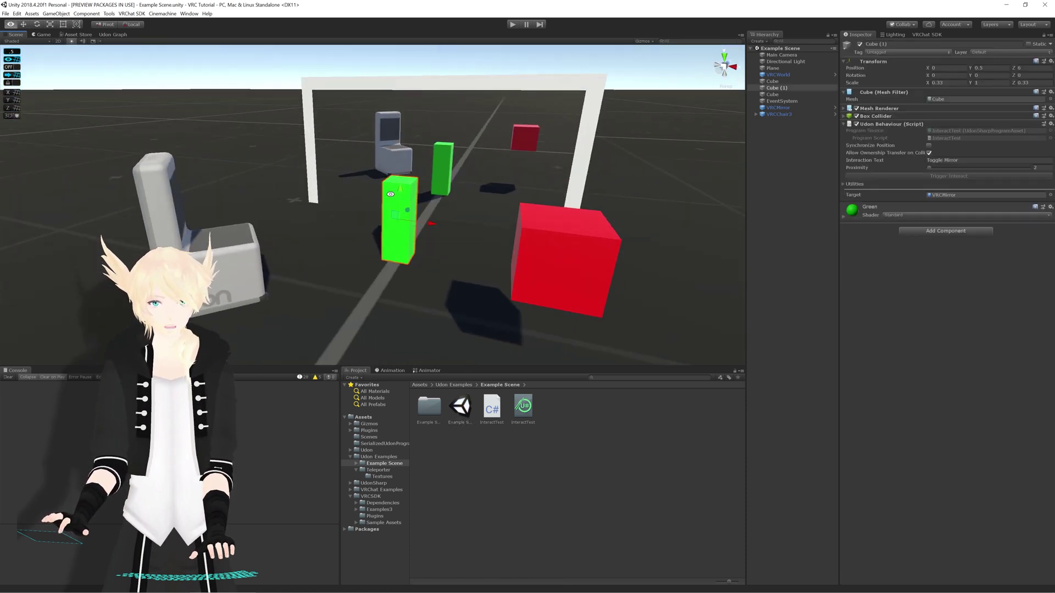
{"action": "middle_click_drag", "start_coordinate": [390, 194], "coordinate": [359, 194]}
{"action": "left_click_drag", "start_coordinate": [359, 194], "coordinate": [452, 169], "text": "alt"}
{"action": "scroll", "coordinate": [387, 192], "scroll_direction": "down", "scroll_amount": 2, "text": "alt"}
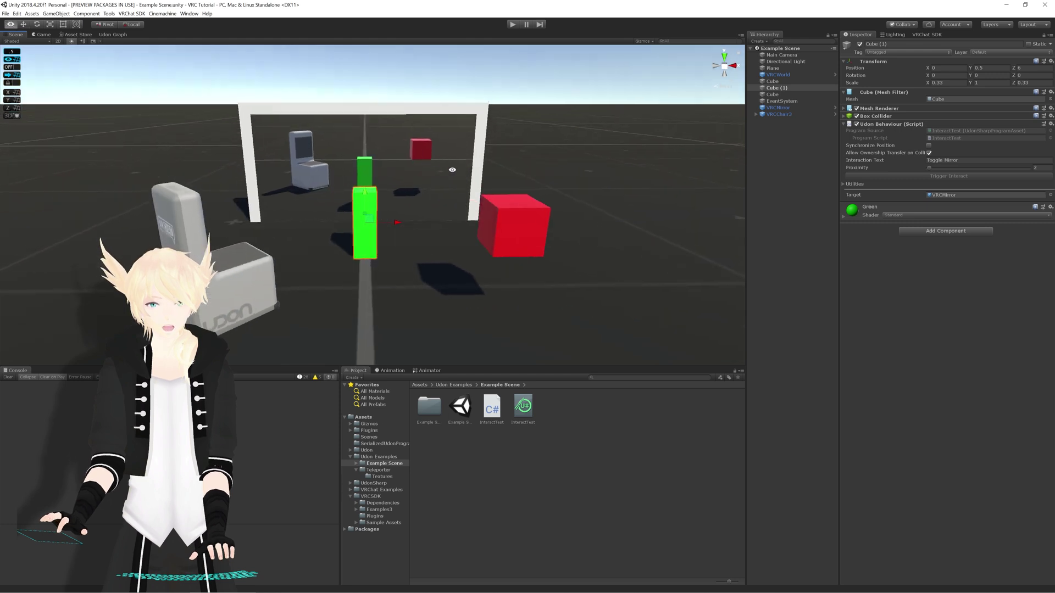
{"action": "left_click", "coordinate": [535, 222]}
{"action": "left_click_drag", "start_coordinate": [500, 199], "coordinate": [377, 226], "text": "alt"}
{"action": "left_click", "coordinate": [377, 225]}
{"action": "middle_click_drag", "start_coordinate": [462, 202], "coordinate": [384, 222]}
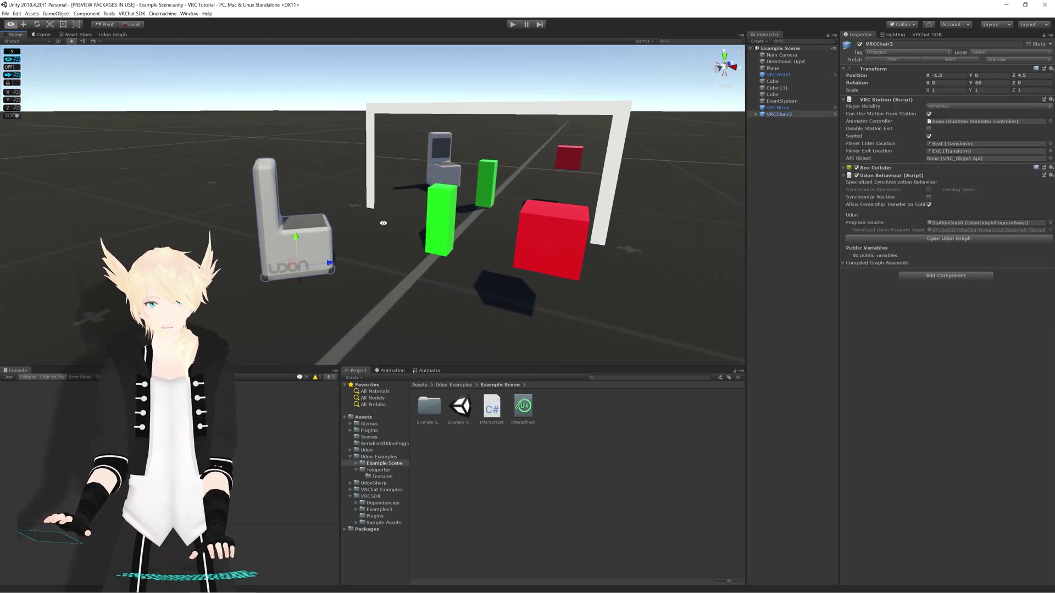
{"action": "right_click_drag", "start_coordinate": [384, 222], "coordinate": [405, 216]}
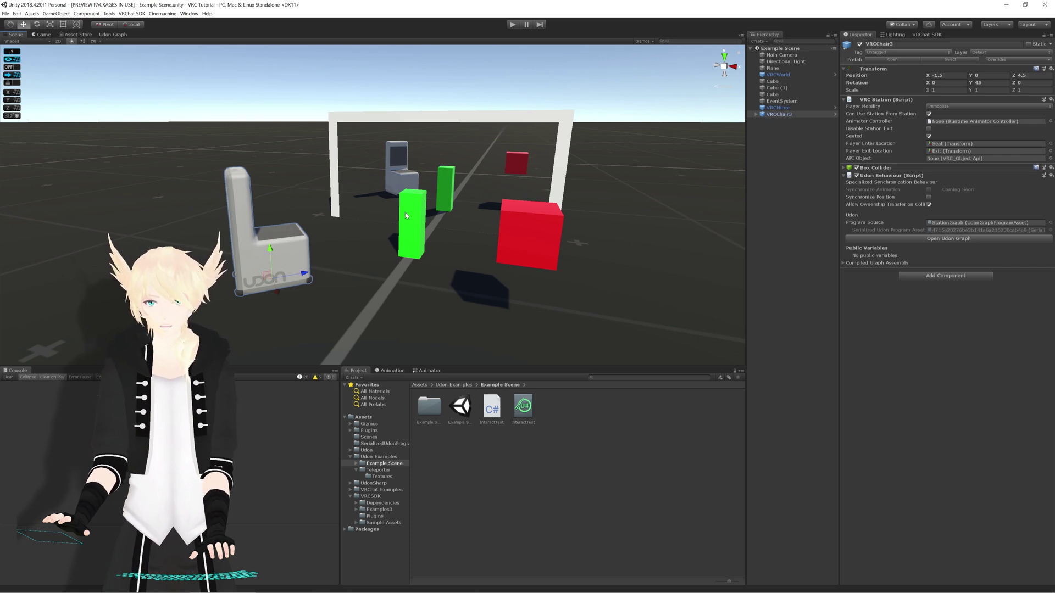
{"action": "left_click", "coordinate": [637, 109]}
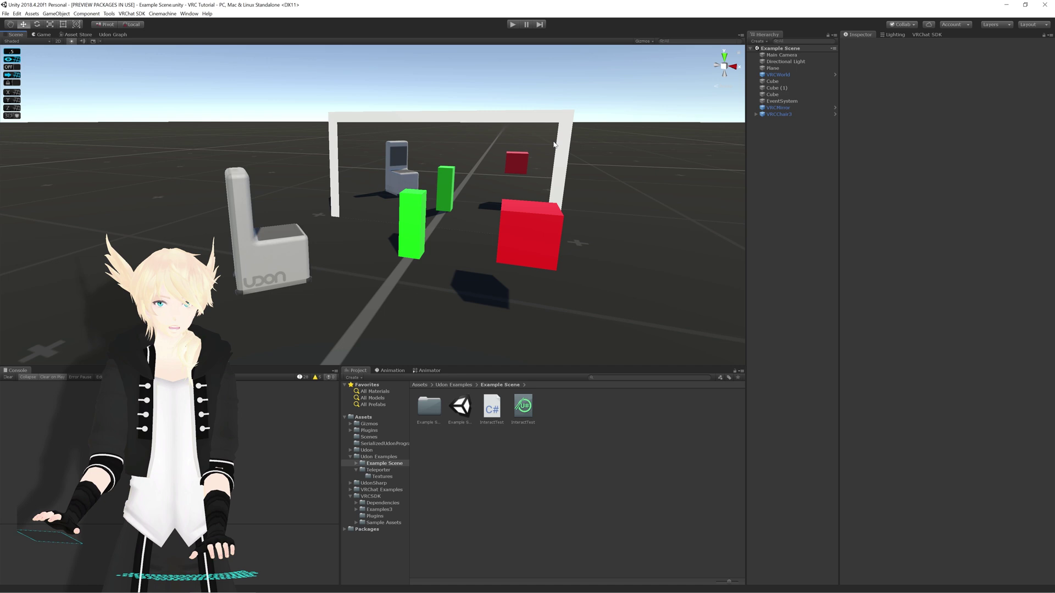
{"action": "left_click_drag", "start_coordinate": [637, 109], "coordinate": [511, 165], "text": "alt"}
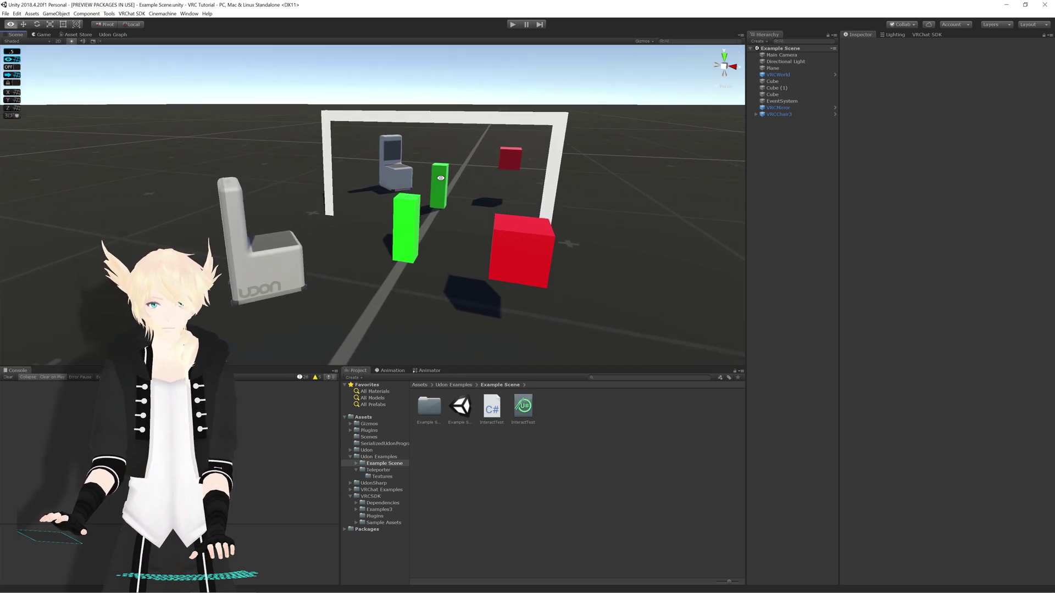
- Switch to the browser and open the CyanEmu GitHub repository's main page to read its supported SDKs, features and setup requirements
{"action": "key", "text": "alt+Tab"}
{"action": "key", "text": "alt+Tab"}
{"action": "key", "text": "alt+Tab"}
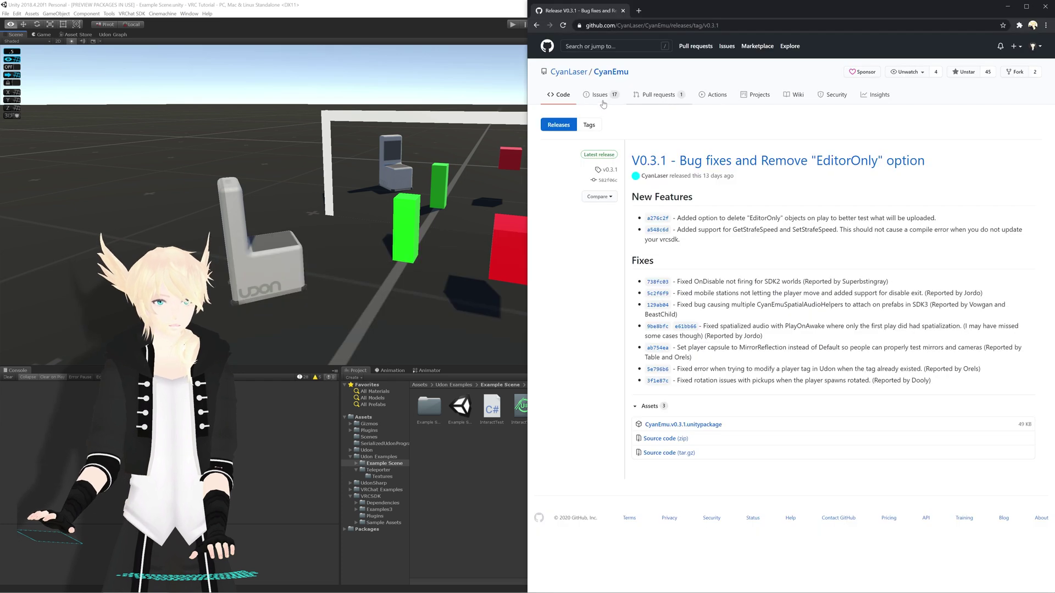
{"action": "left_click", "coordinate": [610, 71]}
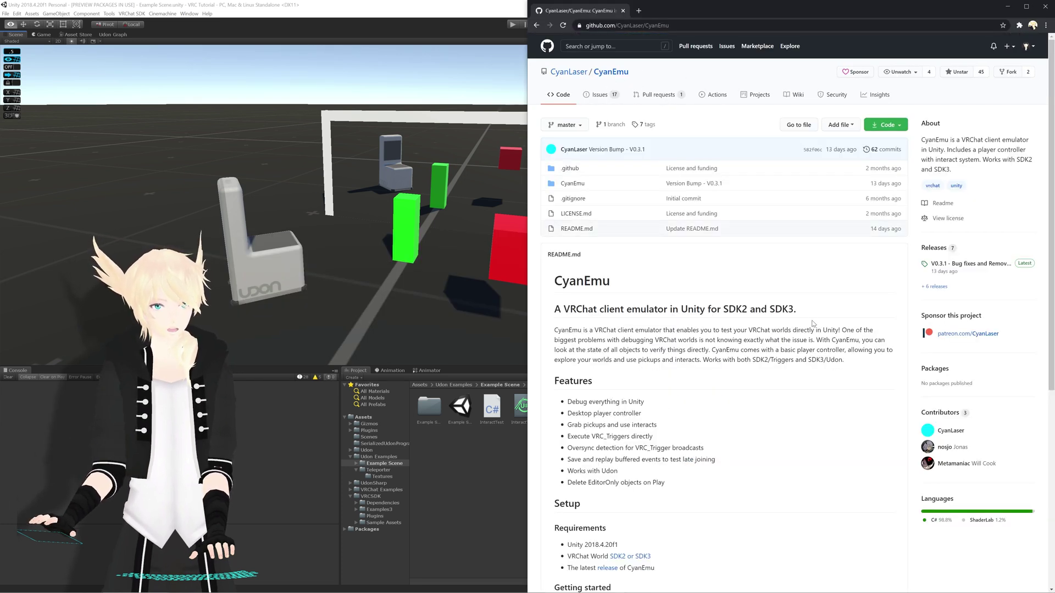
{"action": "left_click_drag", "start_coordinate": [716, 309], "coordinate": [805, 311]}
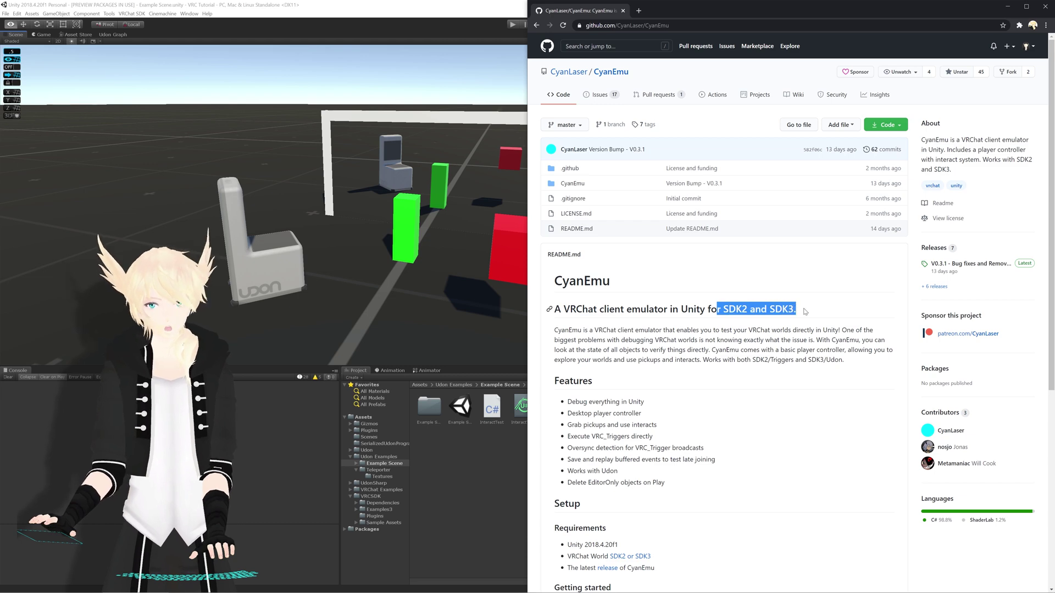
{"action": "left_click", "coordinate": [816, 306]}
{"action": "scroll", "coordinate": [816, 307], "scroll_direction": "down", "scroll_amount": 3}
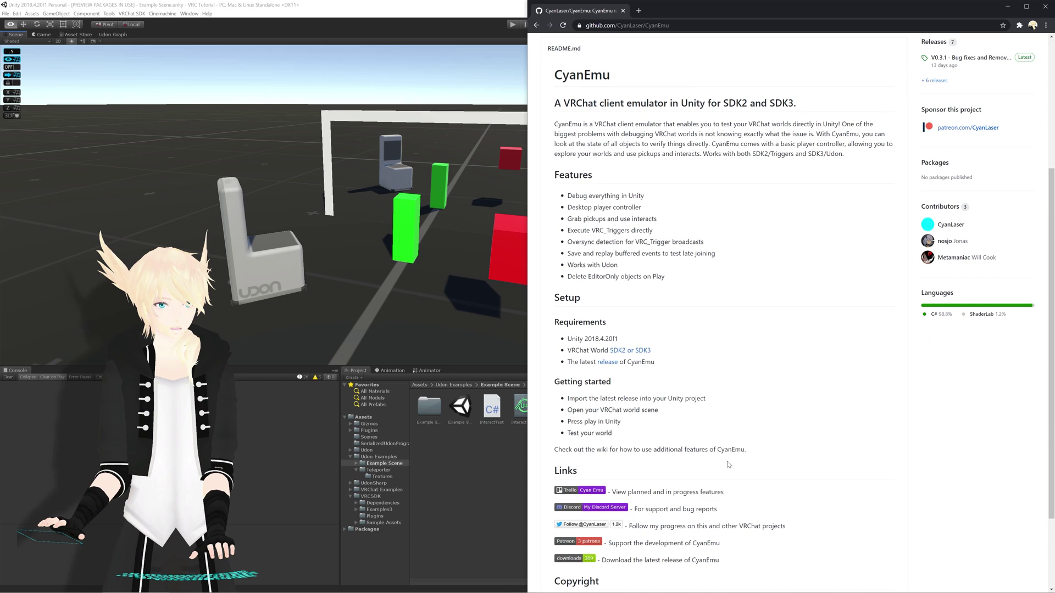
{"action": "scroll", "coordinate": [730, 464], "scroll_direction": "up", "scroll_amount": 4}
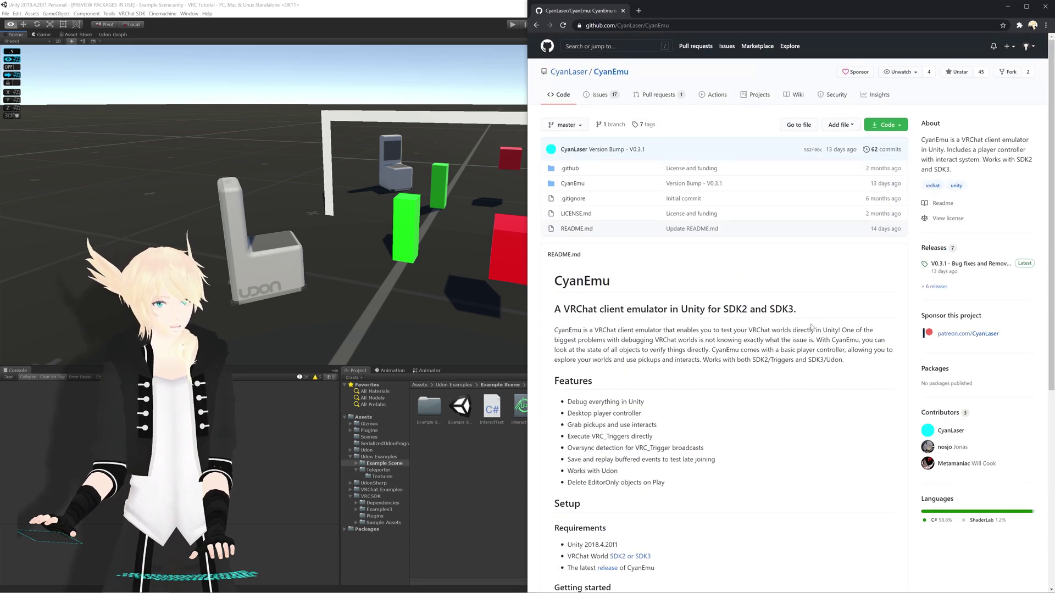
- Download CyanEmu.v0.3.1.unitypackage from the V0.3.1 release page and import it into the Unity project
{"action": "left_click", "coordinate": [956, 266]}
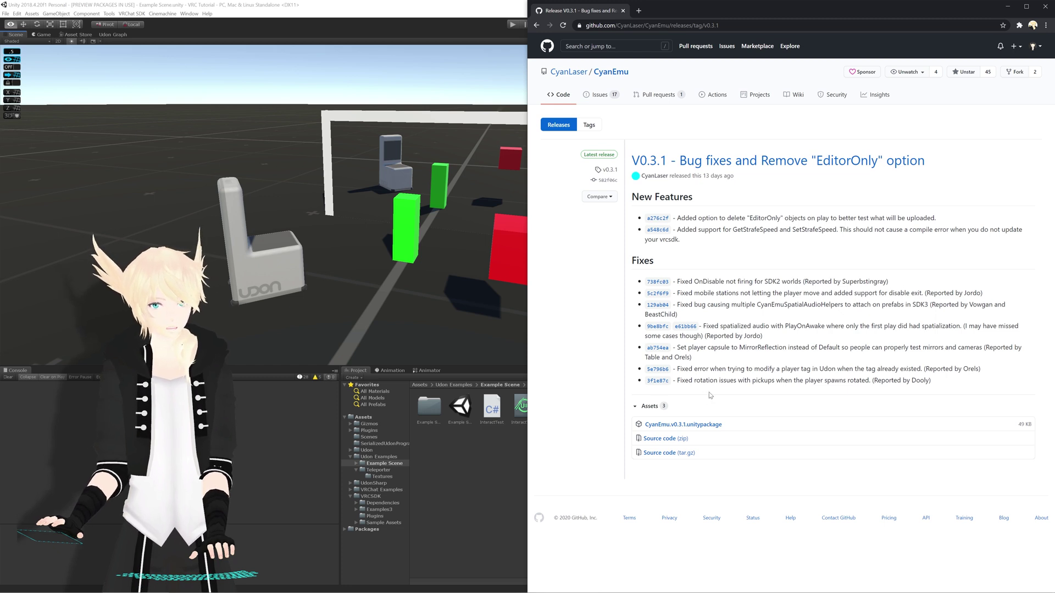
{"action": "left_click", "coordinate": [696, 427]}
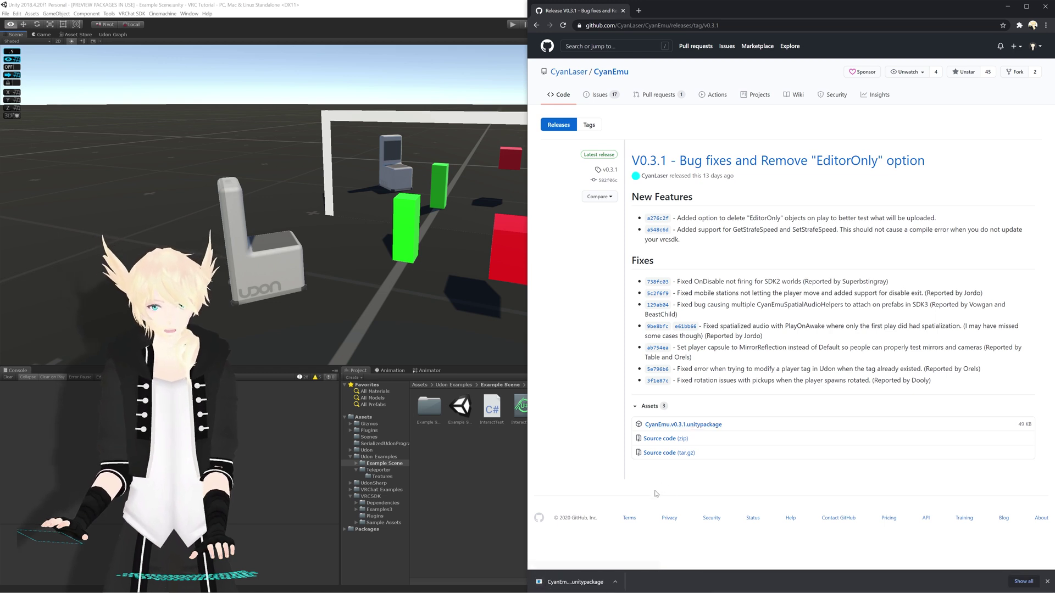
{"action": "left_click", "coordinate": [577, 583]}
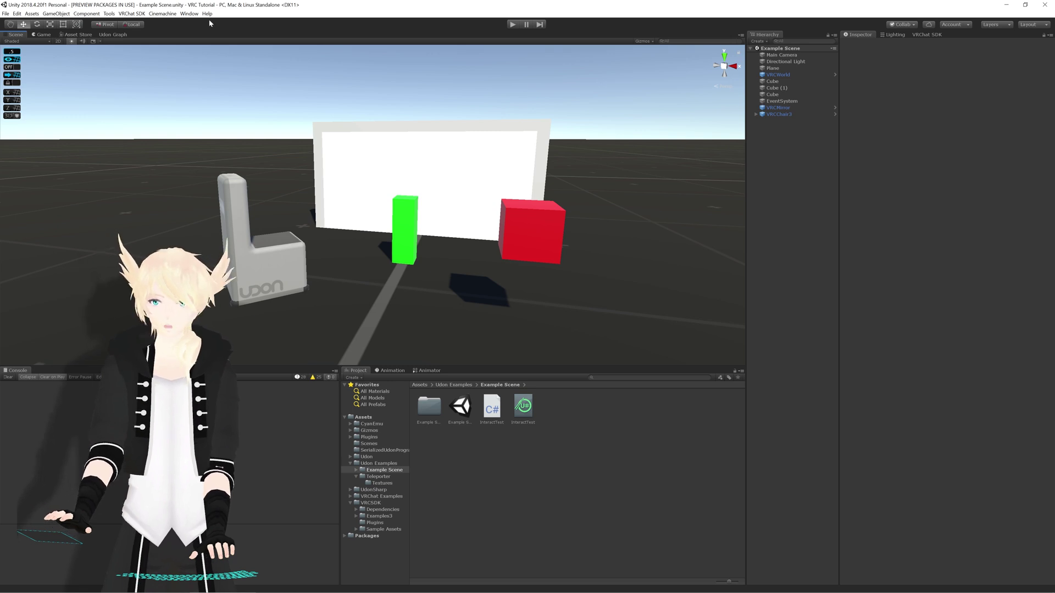
- Open the CyanEmu Settings and try switching Enable CyanEmu off and on, leaving it and Enable Console Logging enabled
{"action": "left_click", "coordinate": [189, 13]}
{"action": "mouse_move", "coordinate": [209, 68]}
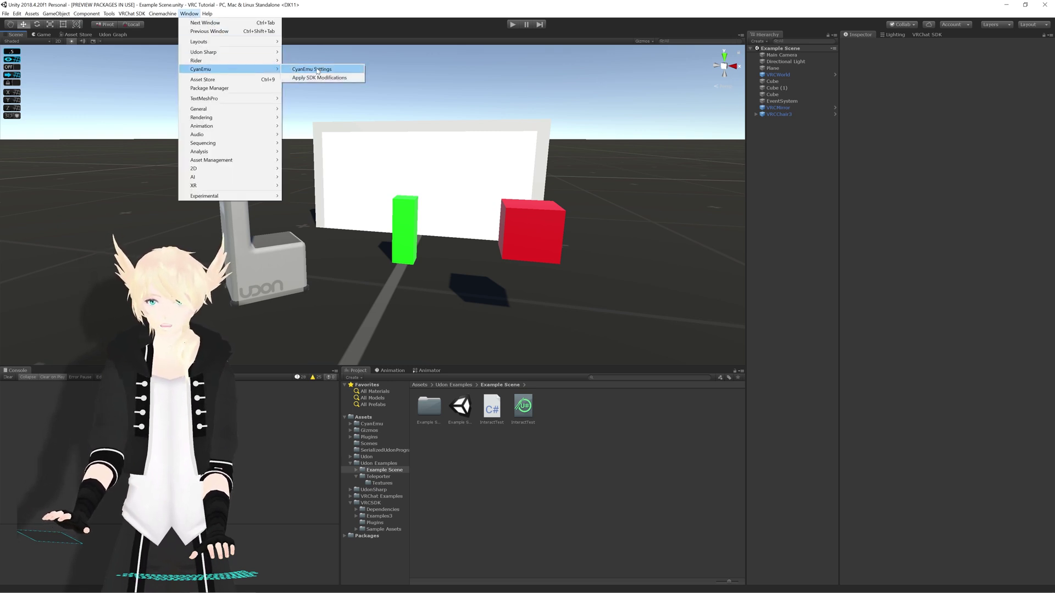
{"action": "left_click", "coordinate": [335, 72]}
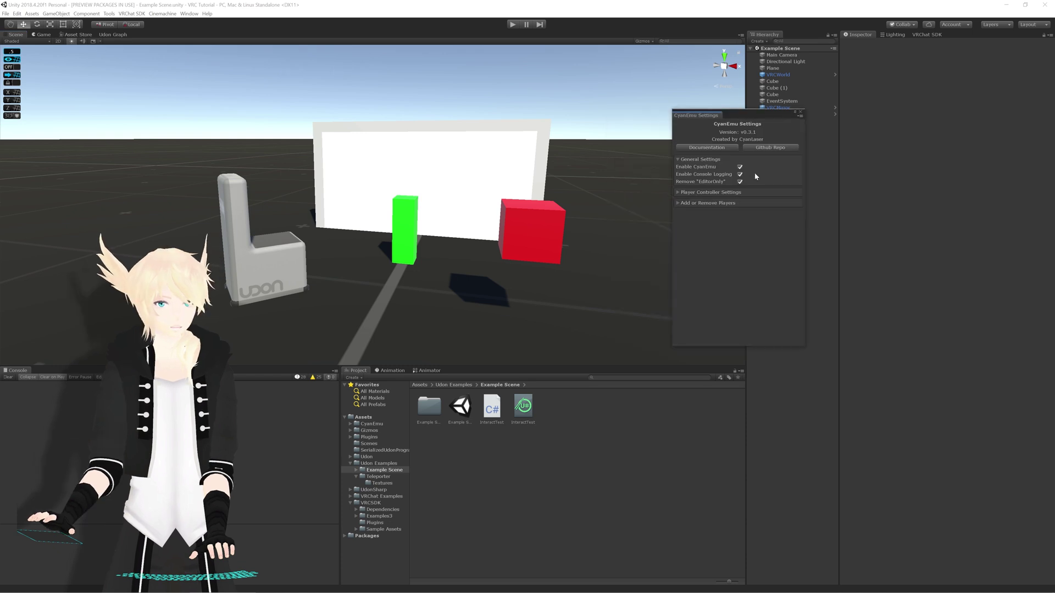
{"action": "left_click", "coordinate": [739, 168]}
{"action": "left_click", "coordinate": [739, 167]}
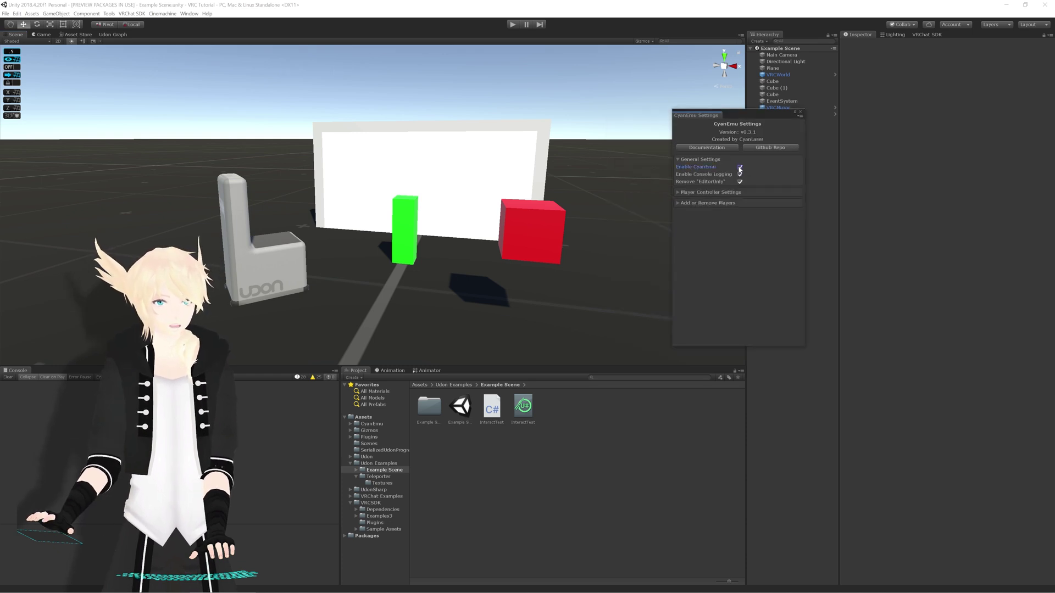
{"action": "left_click", "coordinate": [739, 167]}
{"action": "left_click", "coordinate": [738, 168]}
{"action": "left_click", "coordinate": [740, 174]}
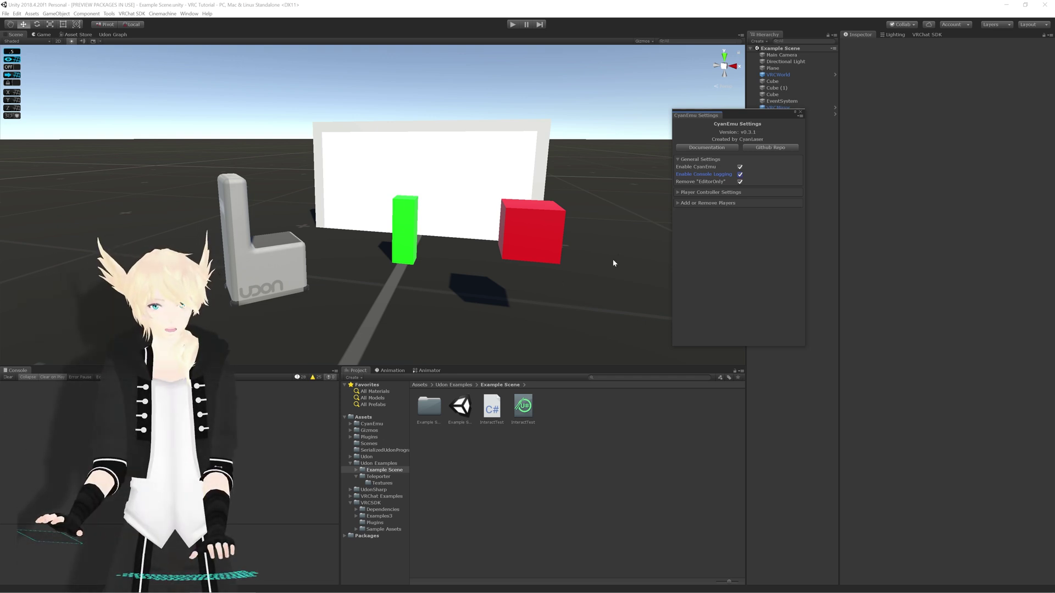
- Review the Player Controller Settings in the CyanEmu Settings window and close the window
{"action": "left_click_drag", "start_coordinate": [748, 117], "coordinate": [650, 126]}
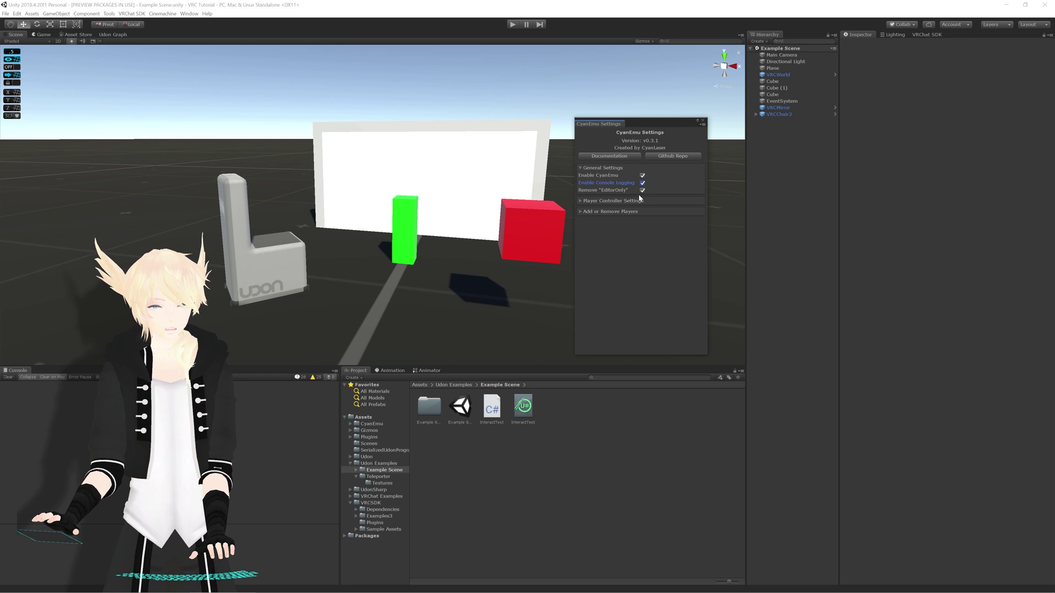
{"action": "left_click", "coordinate": [579, 201]}
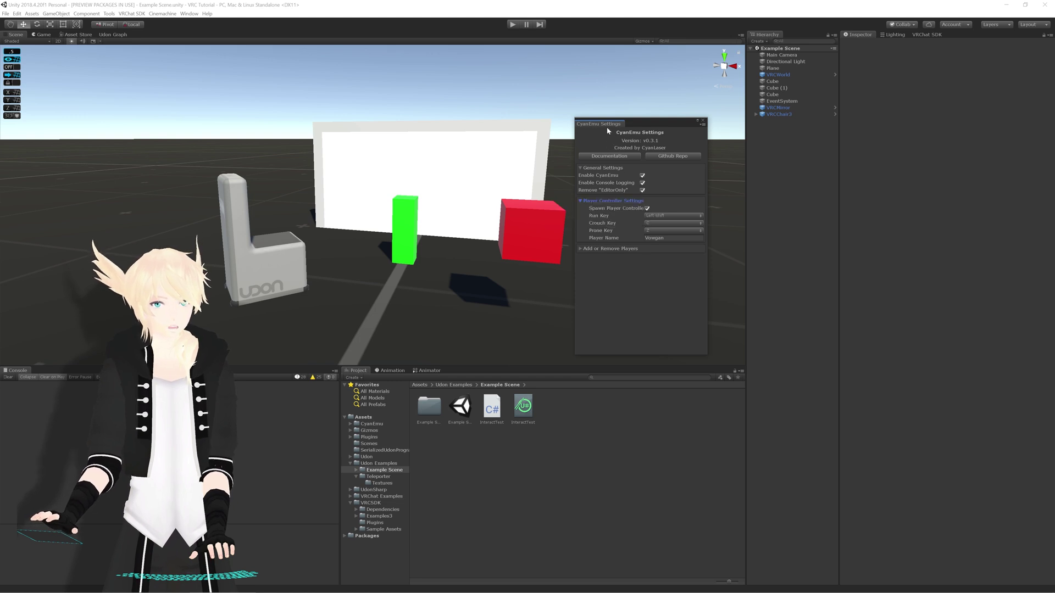
{"action": "left_click", "coordinate": [703, 121]}
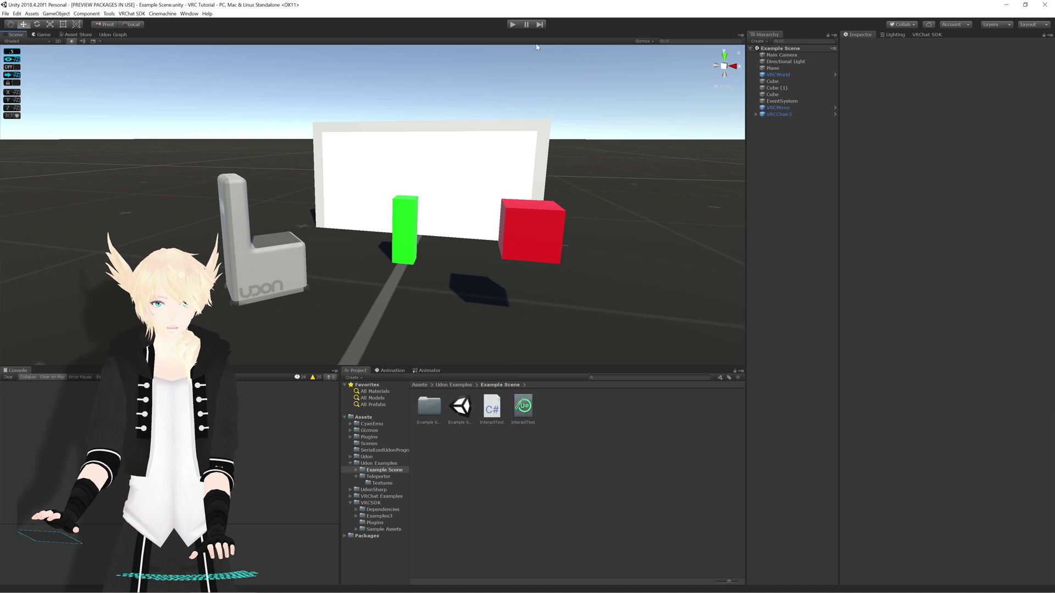
- Run the scene in play mode with the in-game menu closed and walk the player to the mirror and back
{"action": "left_click", "coordinate": [512, 25]}
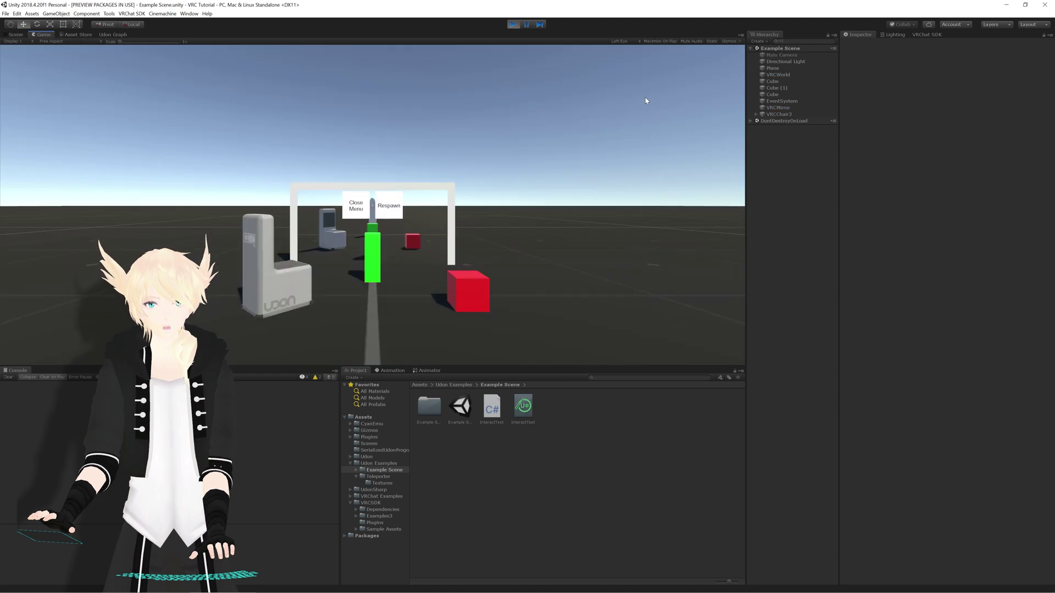
{"action": "key", "text": "Escape"}
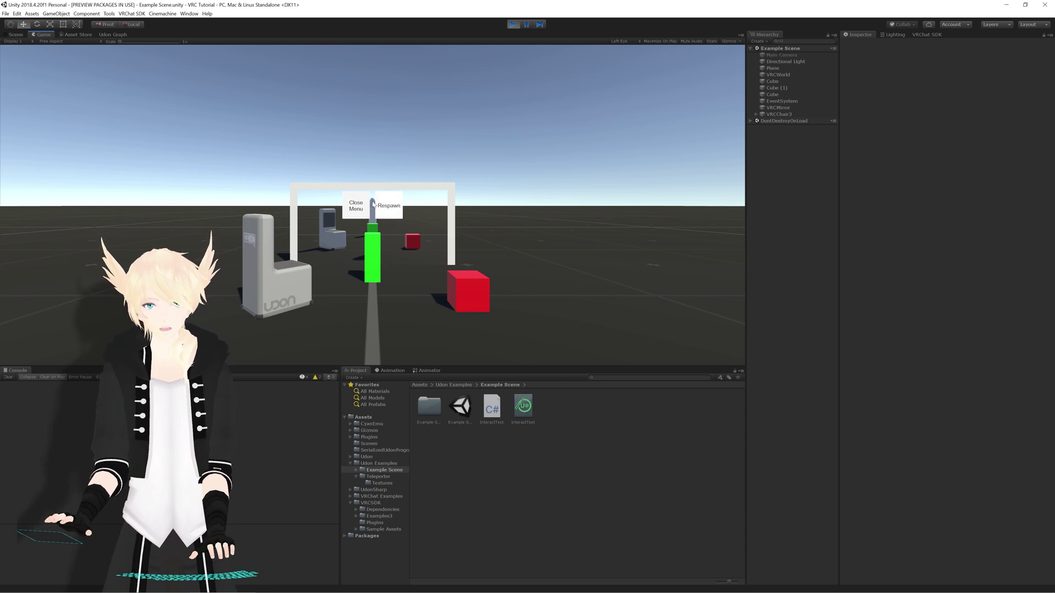
{"action": "left_click", "coordinate": [373, 204]}
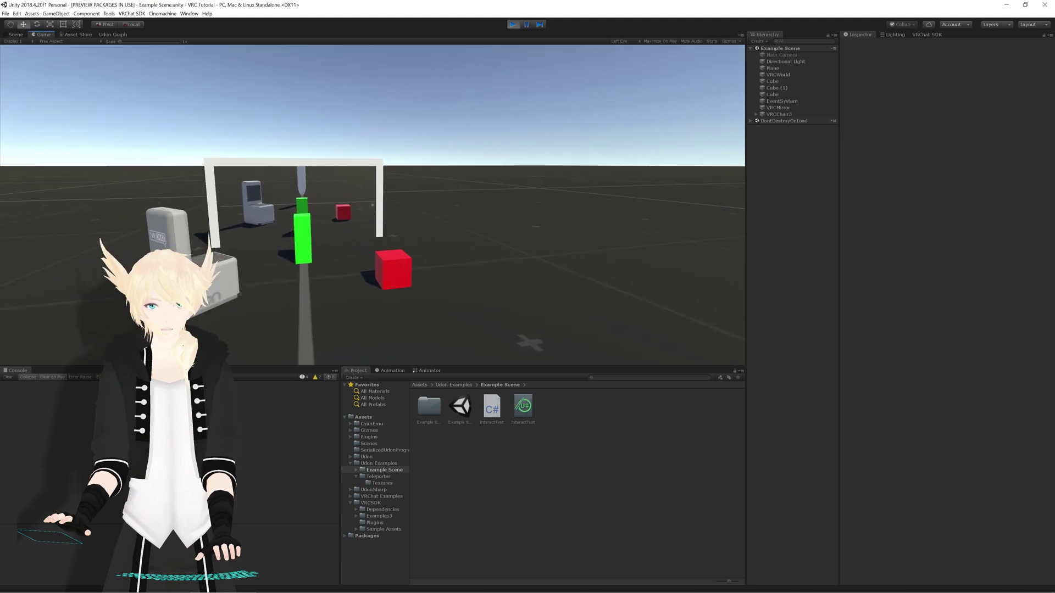
{"action": "key", "text": "w"}
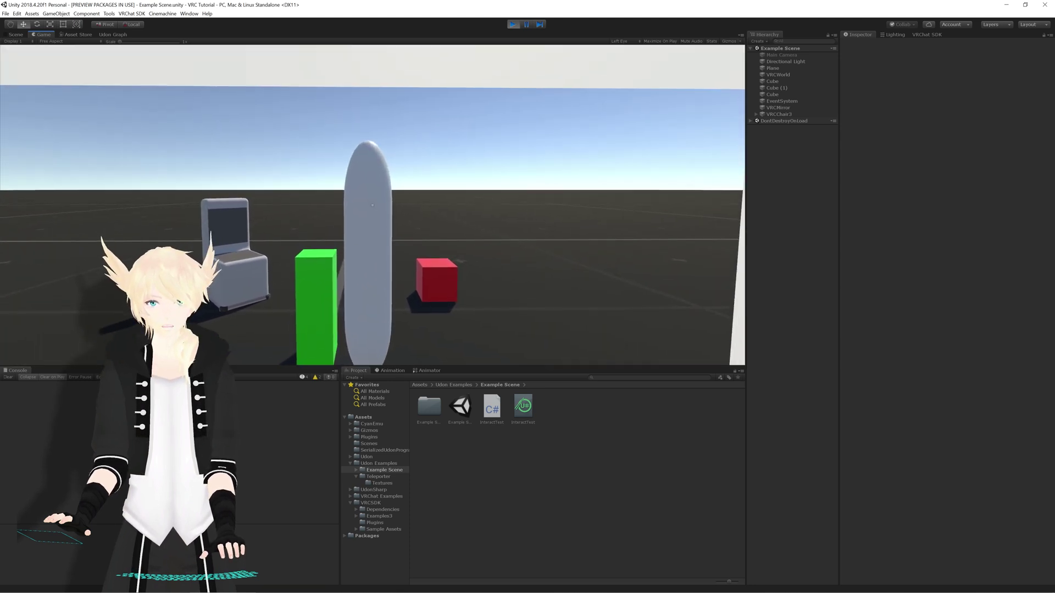
{"action": "key", "text": "s"}
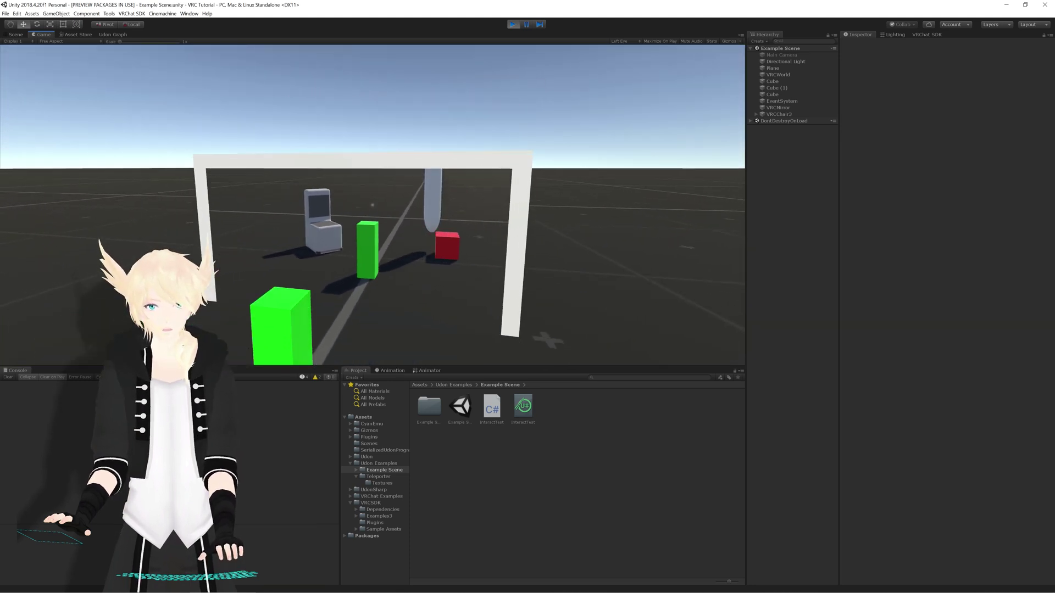
- Dock the Scene view beside the Game view and frame the player and scene objects in it
{"action": "key", "text": "Escape"}
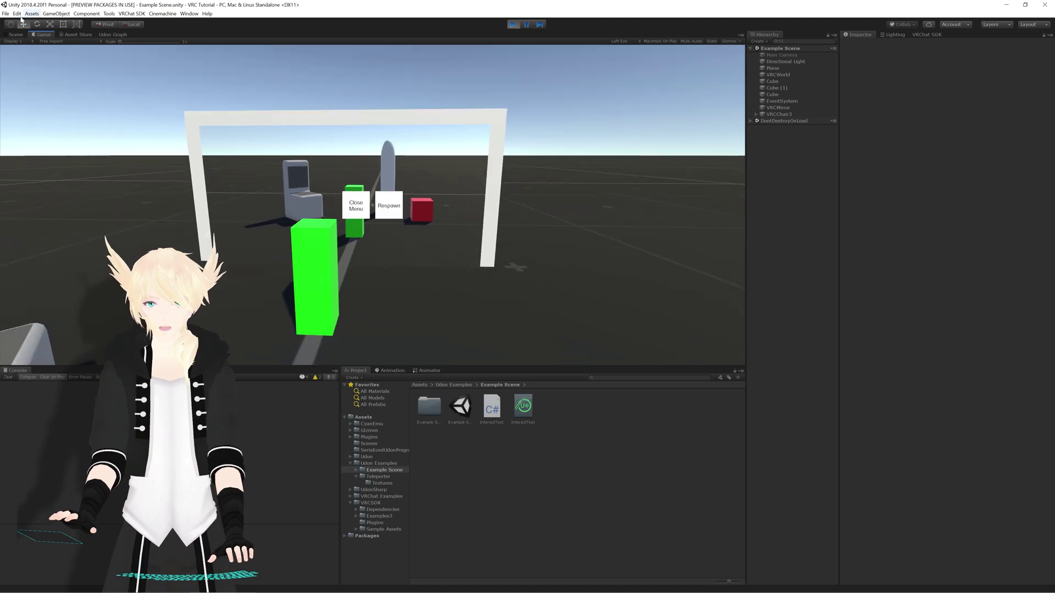
{"action": "left_click_drag", "start_coordinate": [13, 35], "coordinate": [375, 135]}
{"action": "key", "text": "w"}
{"action": "right_click_drag", "start_coordinate": [313, 137], "coordinate": [266, 152]}
{"action": "key", "text": "s"}
- Walk the player up to the green block and toggle the mirror on and off with it
{"action": "left_click", "coordinate": [543, 205]}
{"action": "key", "text": "w"}
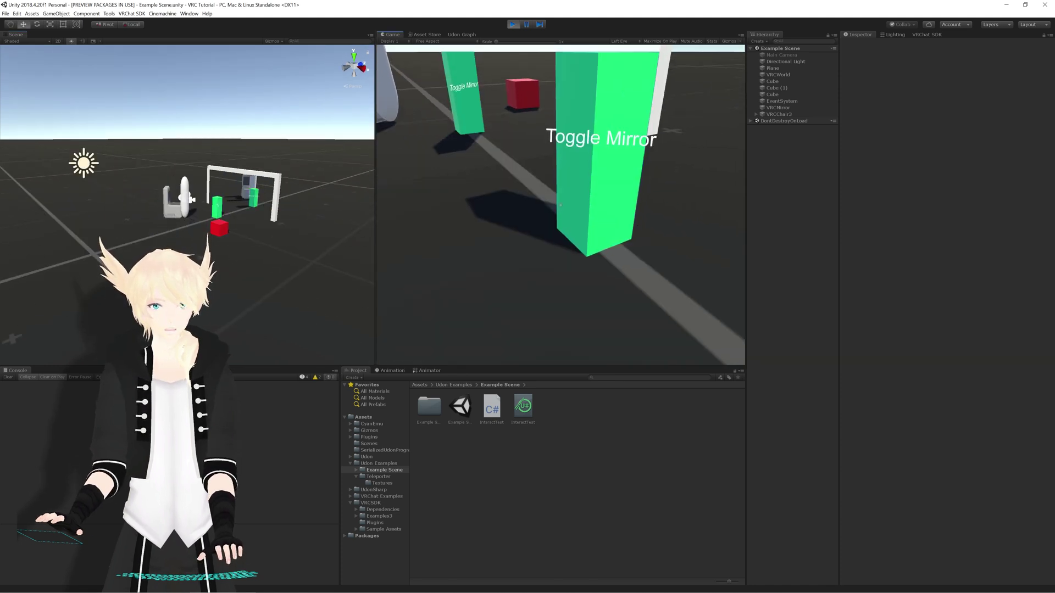
{"action": "key", "text": "w"}
{"action": "key", "text": "s"}
{"action": "key", "text": "d"}
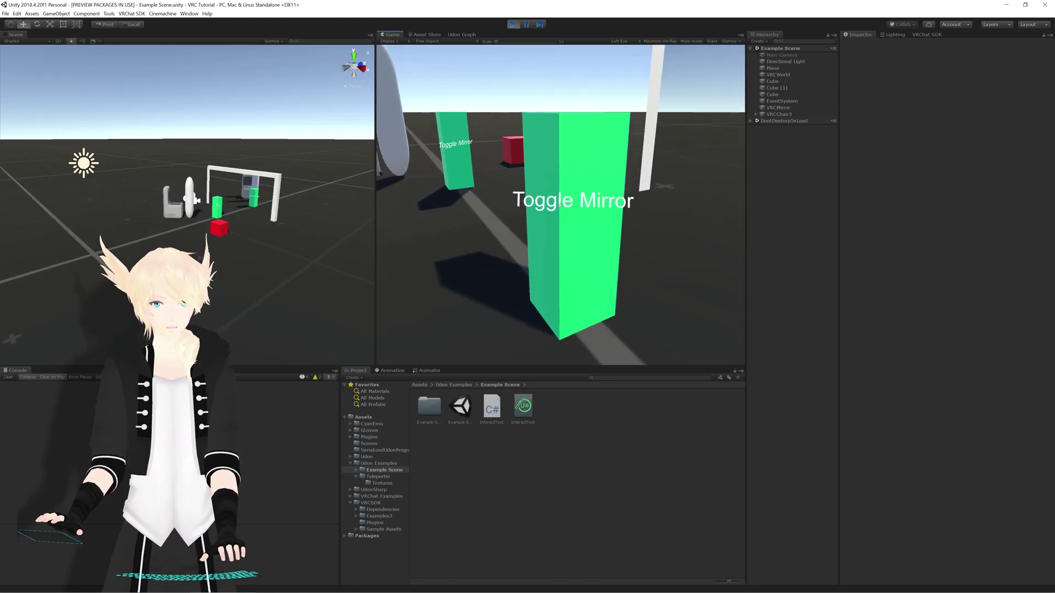
{"action": "left_click", "coordinate": [560, 205]}
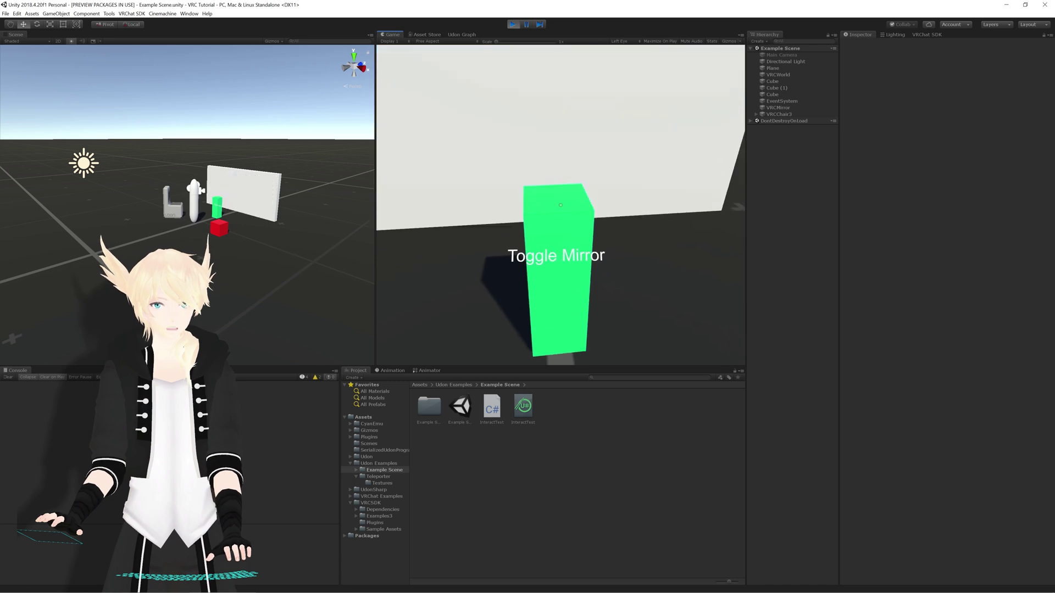
{"action": "left_click", "coordinate": [561, 204]}
{"action": "key", "text": "s"}
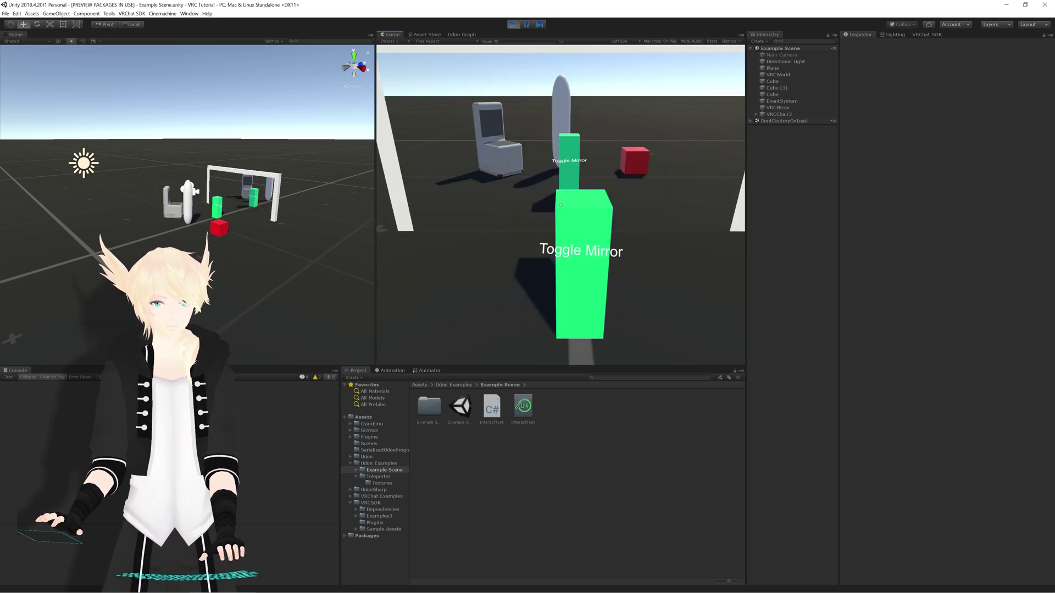
- Grab the red cube, release it, grab it again and place it on top of the green block
{"action": "left_click", "coordinate": [560, 205]}
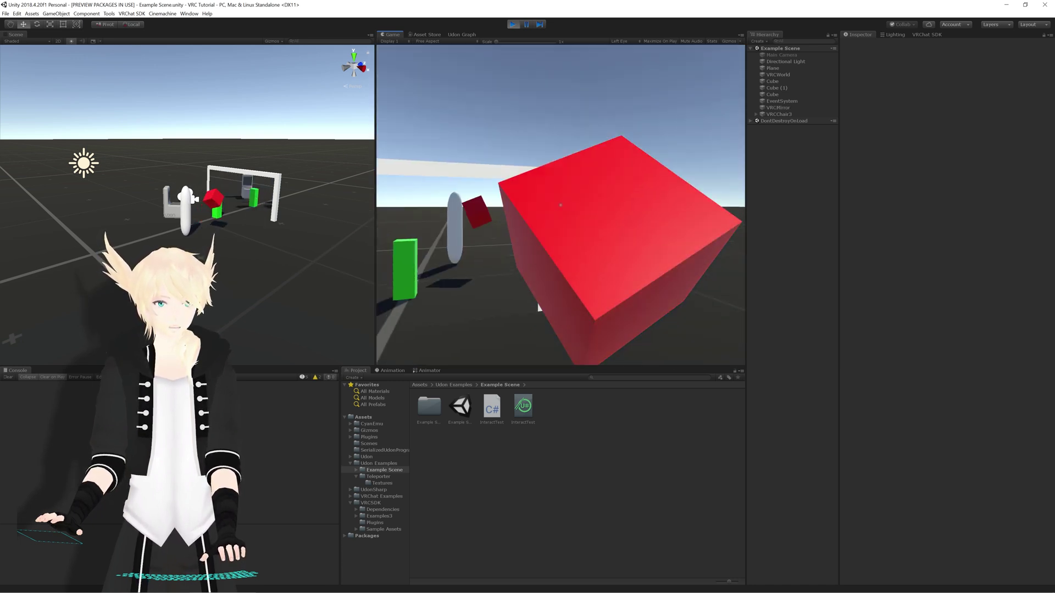
{"action": "left_click_drag", "start_coordinate": [560, 204], "coordinate": [561, 205]}
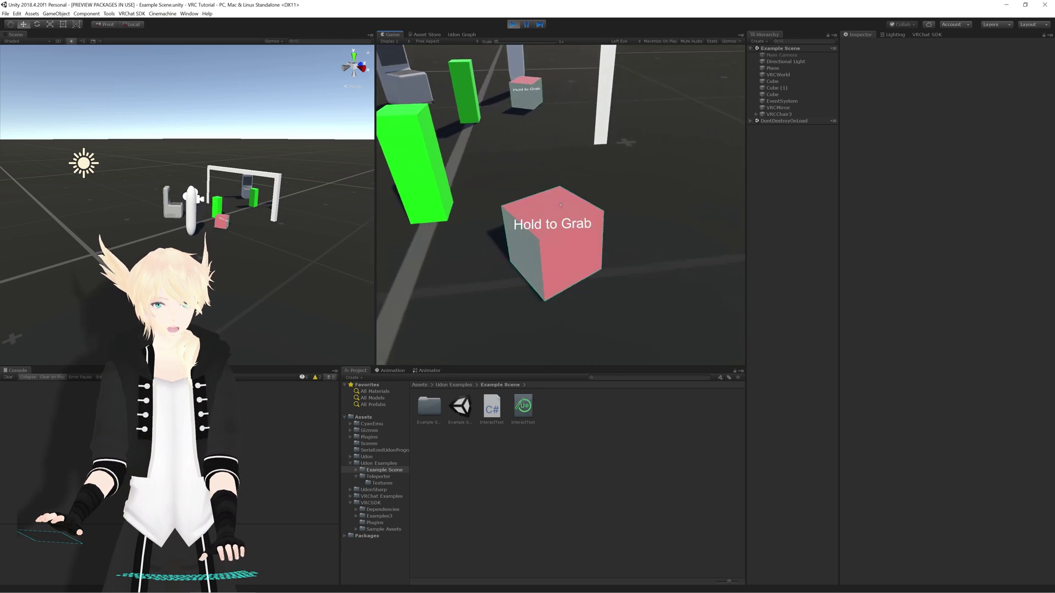
{"action": "left_click", "coordinate": [560, 205]}
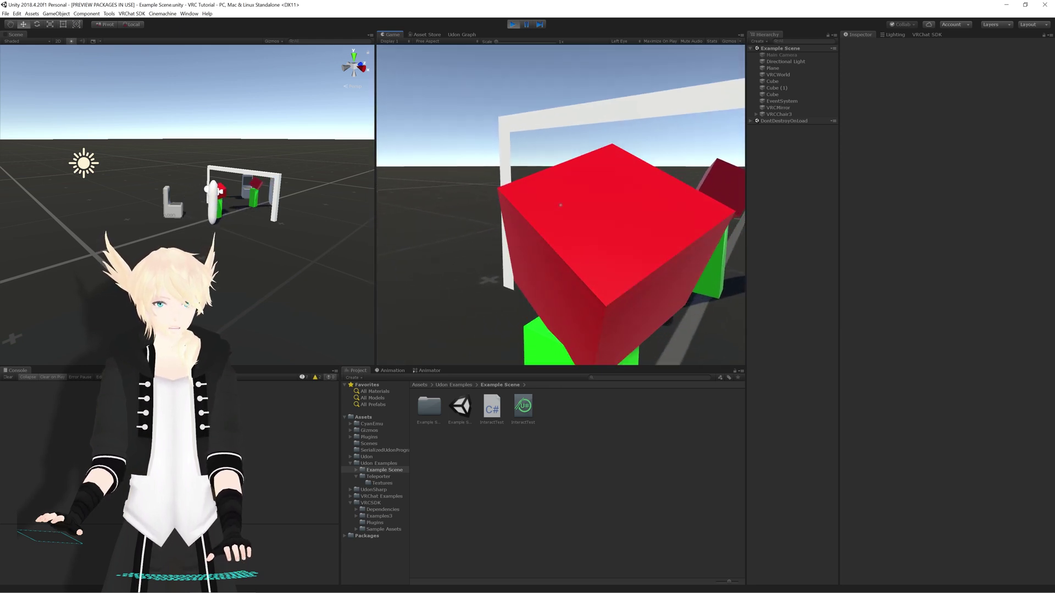
{"action": "left_click", "coordinate": [560, 205]}
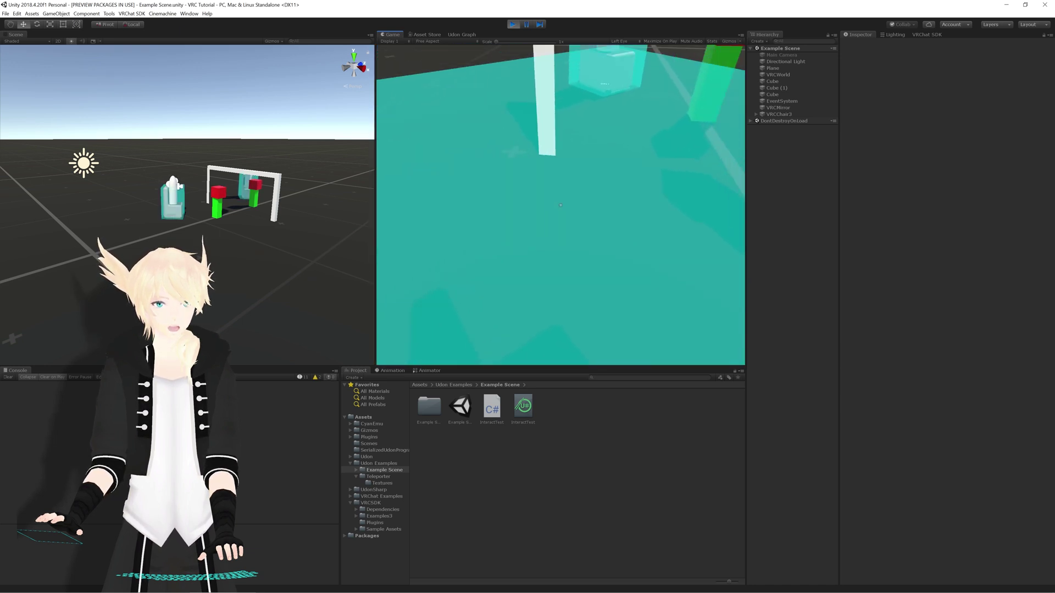
- Jump the player at the chair and walk it back until the chair and red cube are ahead
{"action": "key", "text": "space"}
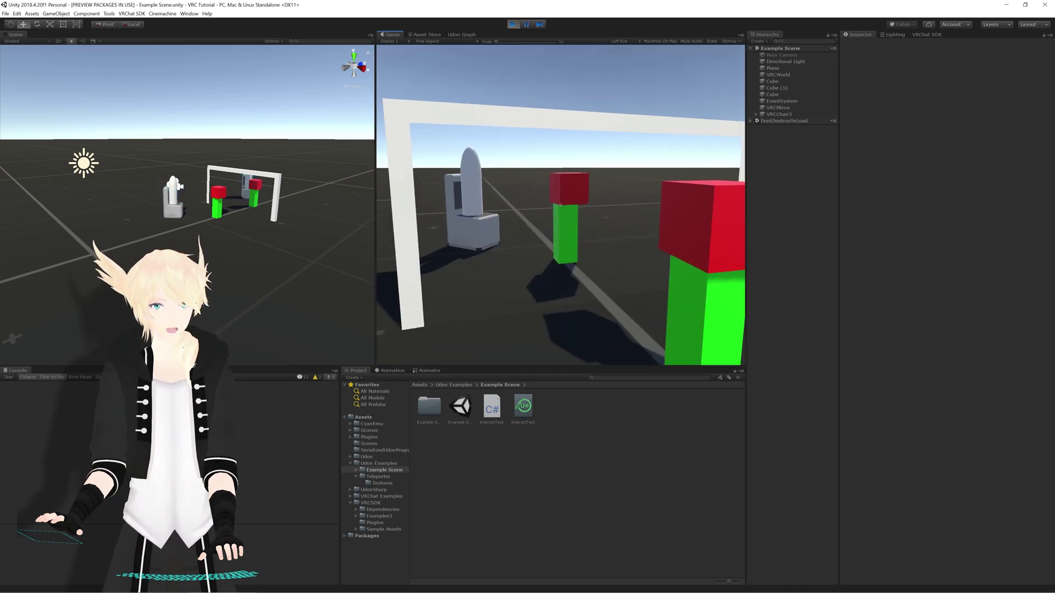
{"action": "key", "text": "w"}
{"action": "key", "text": "s"}
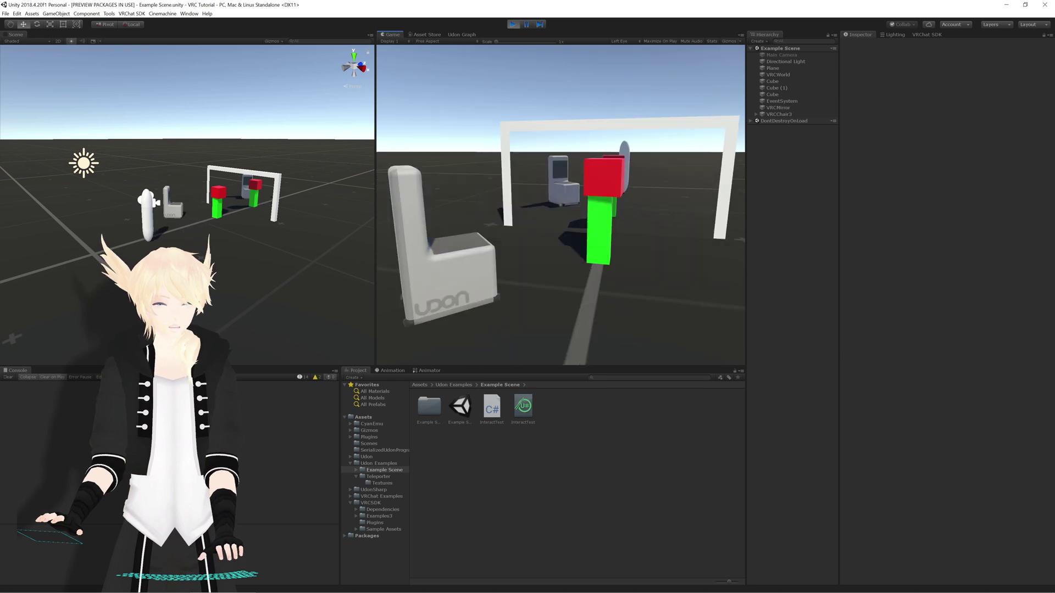
{"action": "key", "text": "s"}
{"action": "key", "text": "w"}
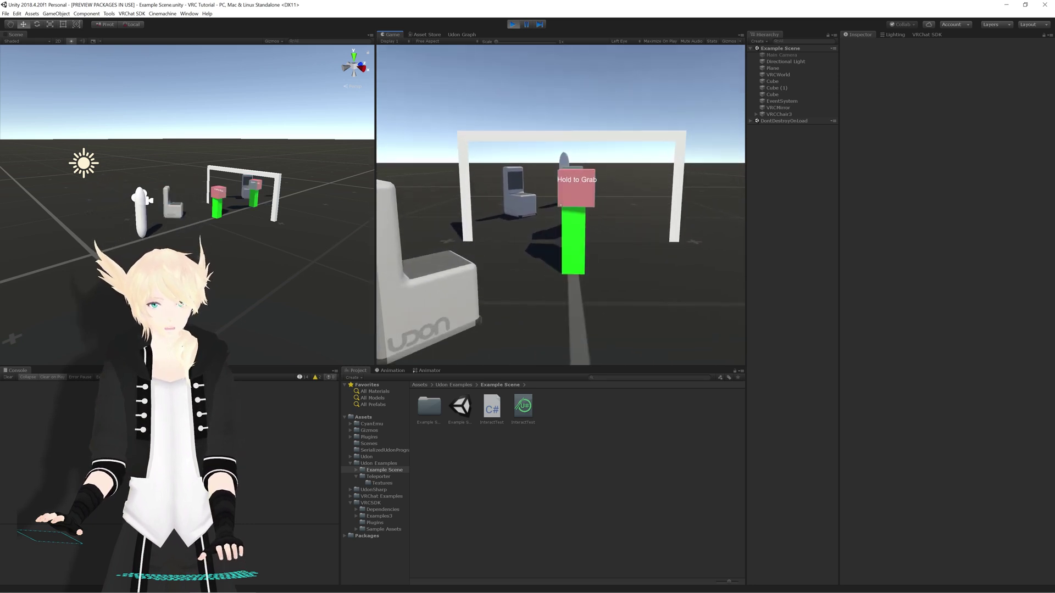
- Walk up to the red cube, grab it off the green block, drop it on the ground and back away
{"action": "key", "text": "w"}
{"action": "left_click", "coordinate": [560, 205]}
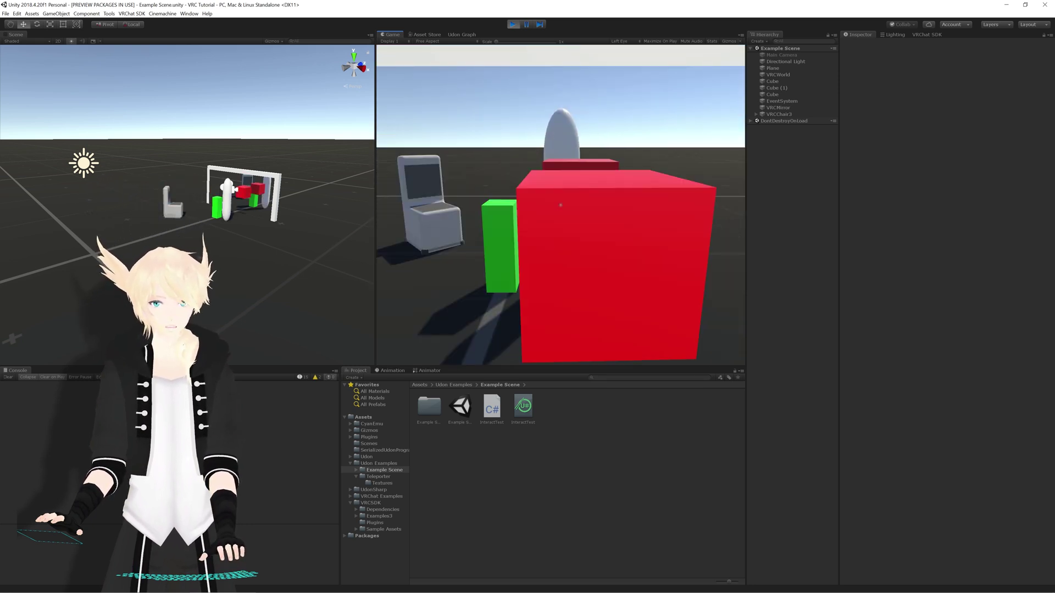
{"action": "key", "text": "s"}
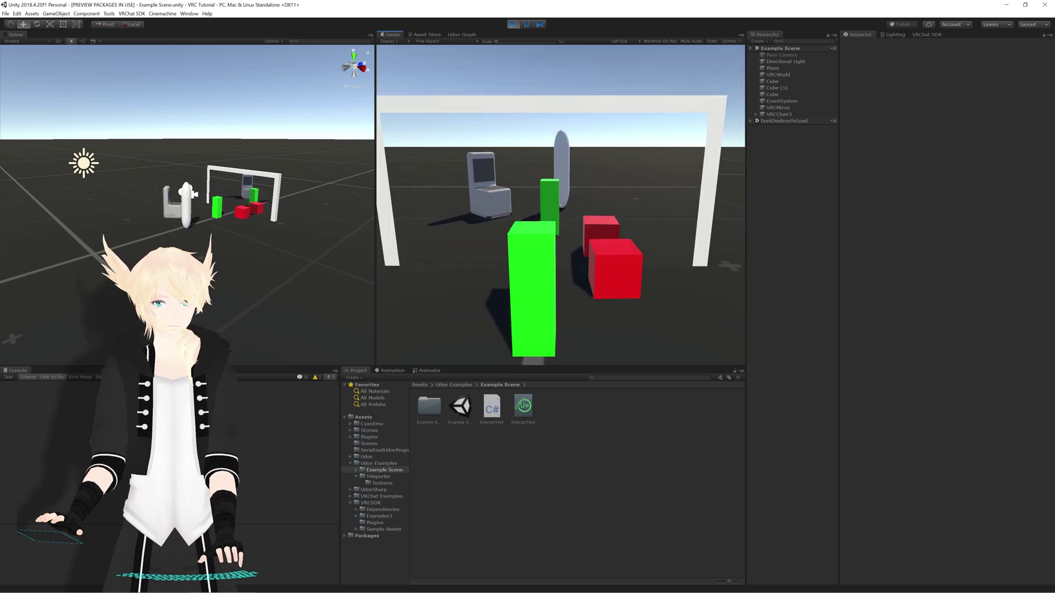
- Open the in-game menu, select the VRCWorld object for inspection, and respawn the player at the world's spawn point
{"action": "key", "text": "Escape"}
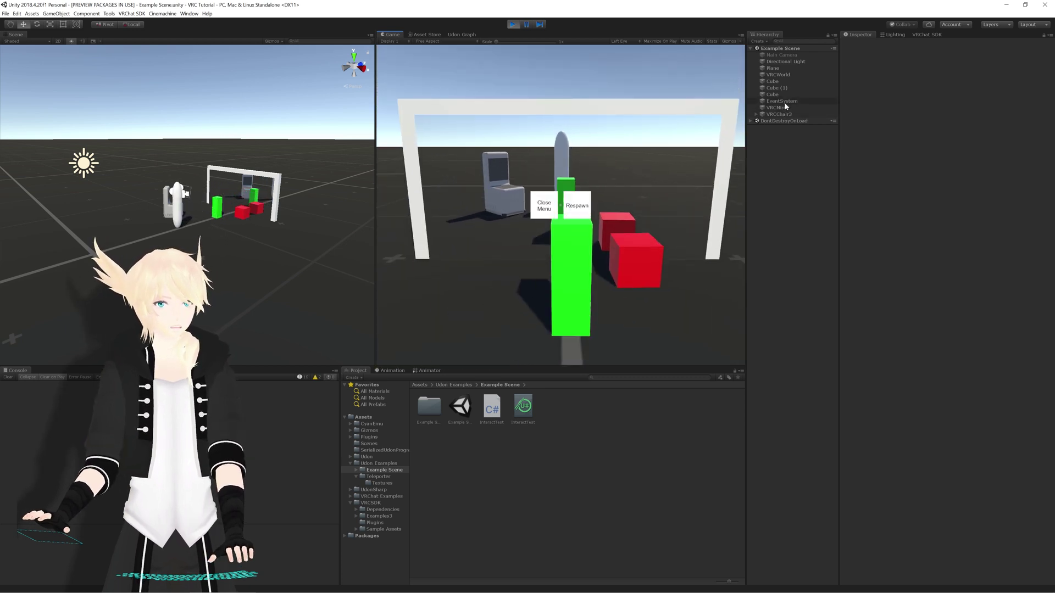
{"action": "left_click", "coordinate": [778, 74]}
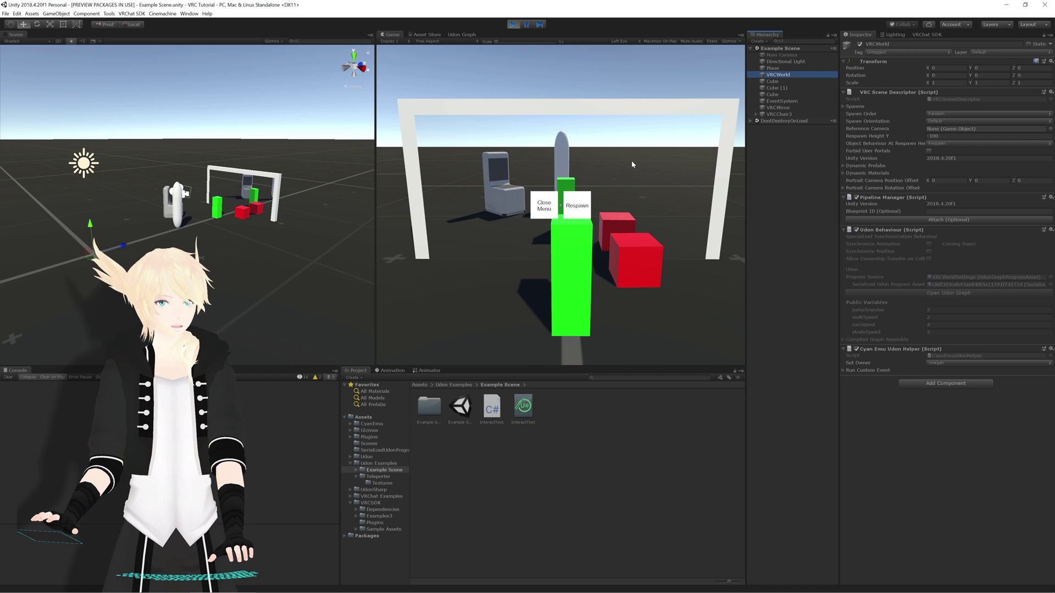
{"action": "left_click", "coordinate": [578, 206]}
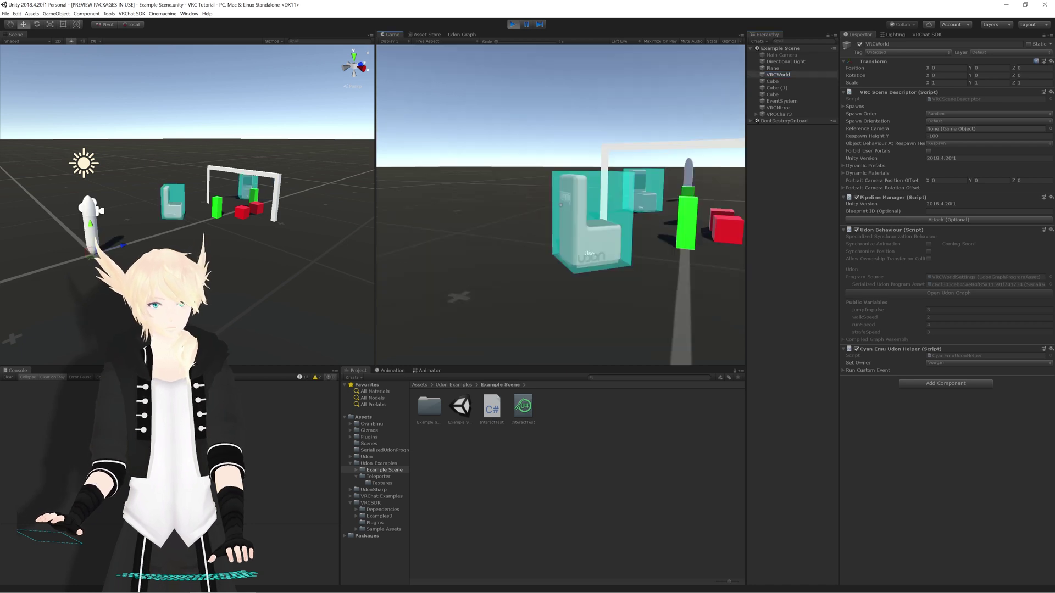
{"action": "key", "text": "d"}
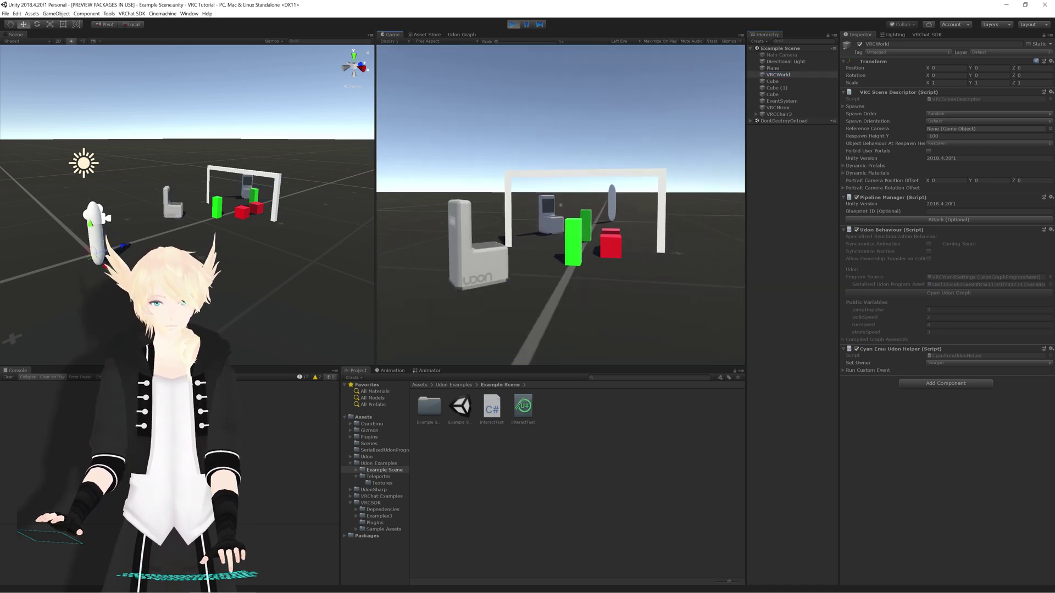